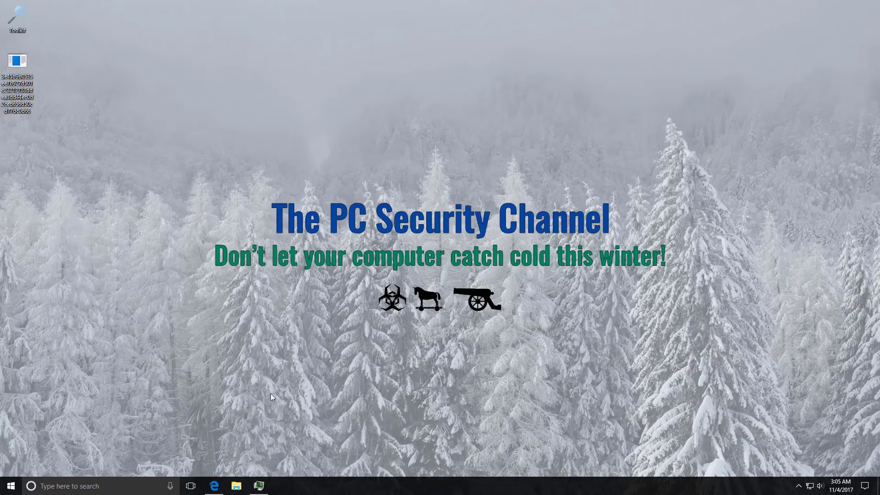
# Review the sample's VirusTotal detection report in the browser, then close the browser.
pyautogui.click(214, 486)
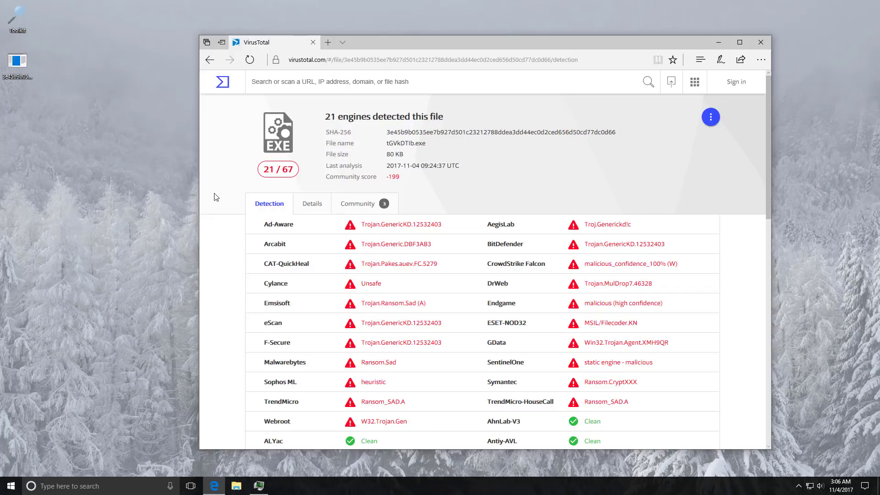
pyautogui.scroll(-5, 214, 197)
pyautogui.scroll(-4, 216, 198)
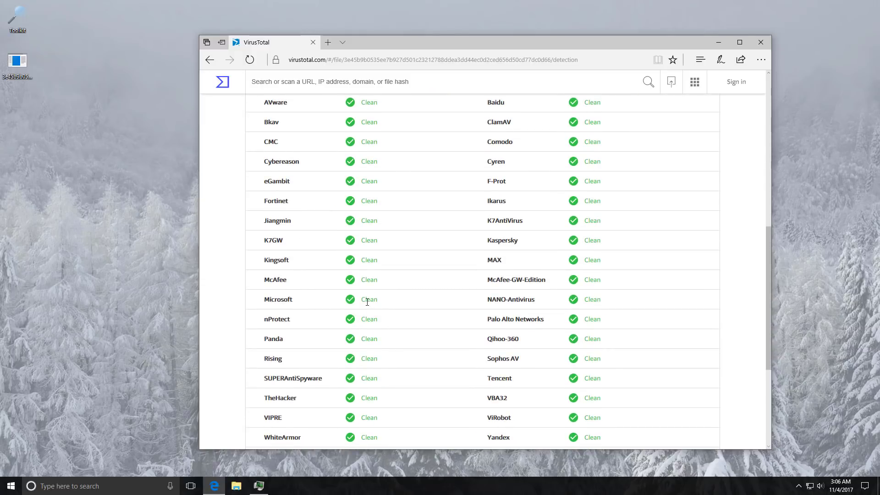
pyautogui.click(760, 42)
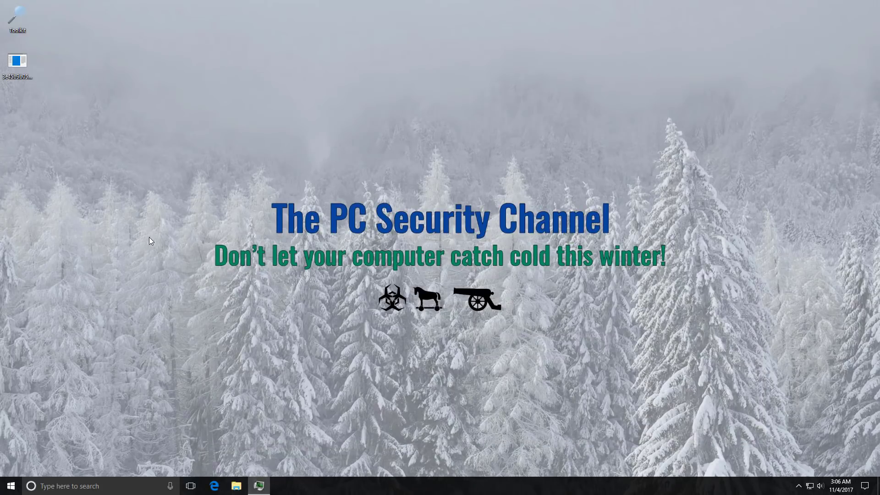
# Run the sample and widen Process Hacker's Name column to show its full hash-named .exe.
pyautogui.click(259, 486)
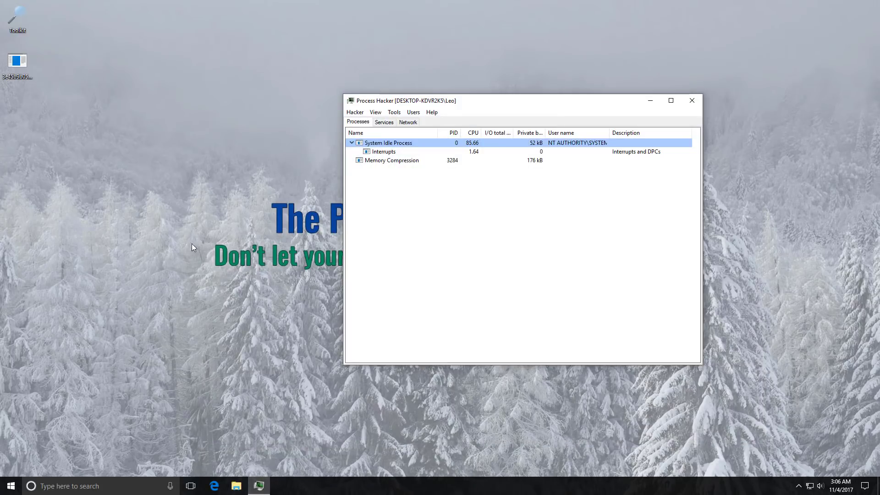
pyautogui.click(21, 71)
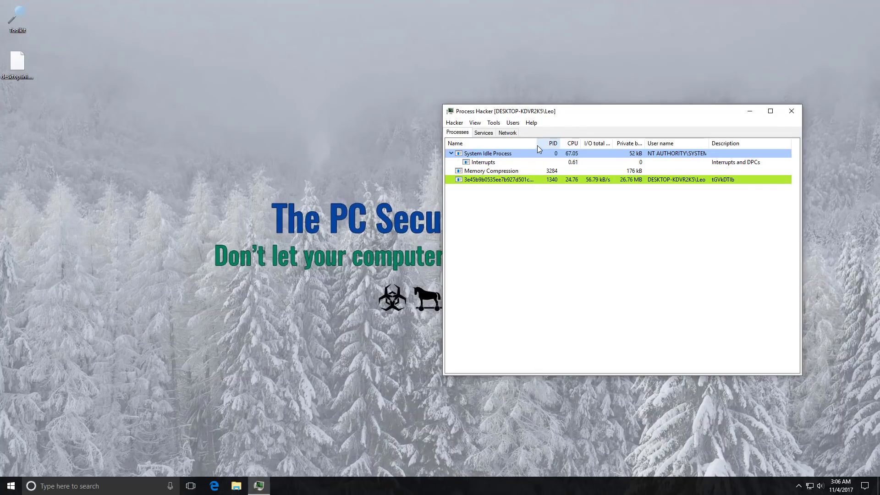
pyautogui.moveTo(538, 144); pyautogui.dragTo(667, 142)
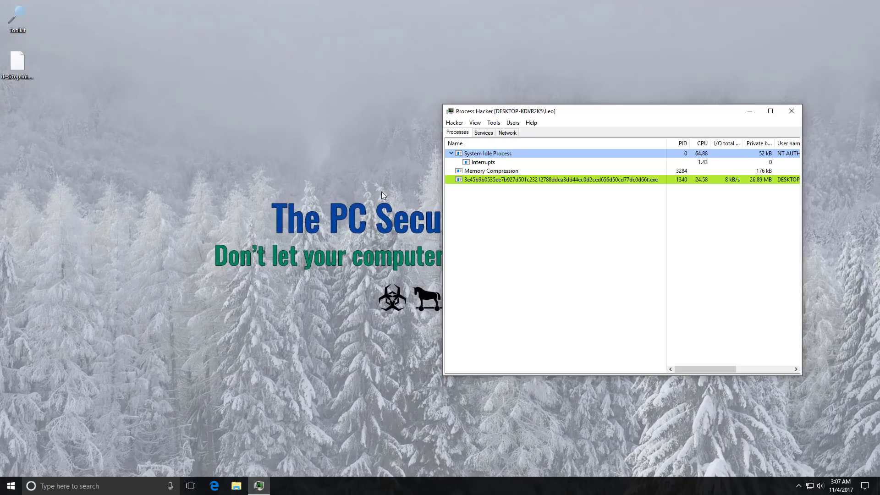
# Check that the Pictures files now carry long encrypted extensions, then close Explorer.
pyautogui.click(236, 486)
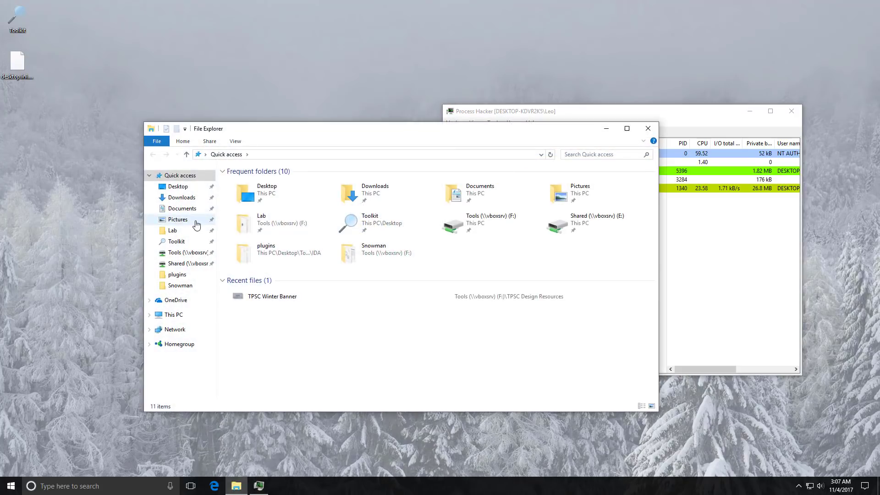
pyautogui.click(197, 221)
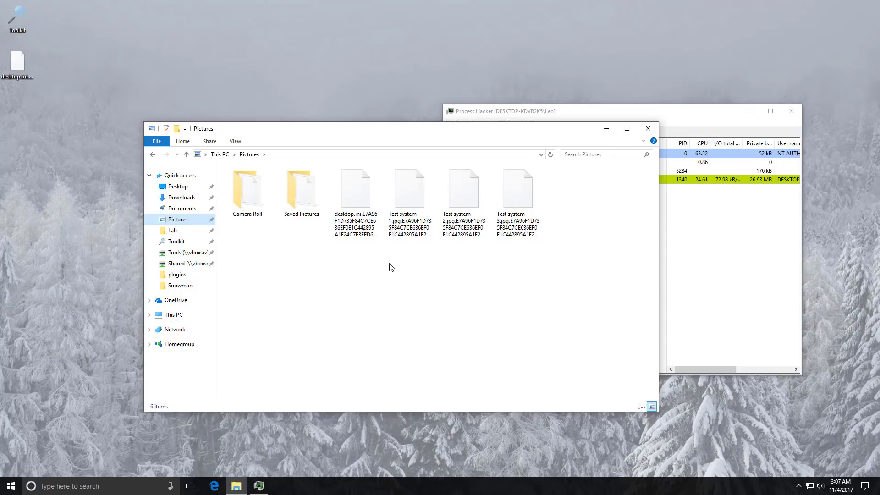
pyautogui.click(655, 130)
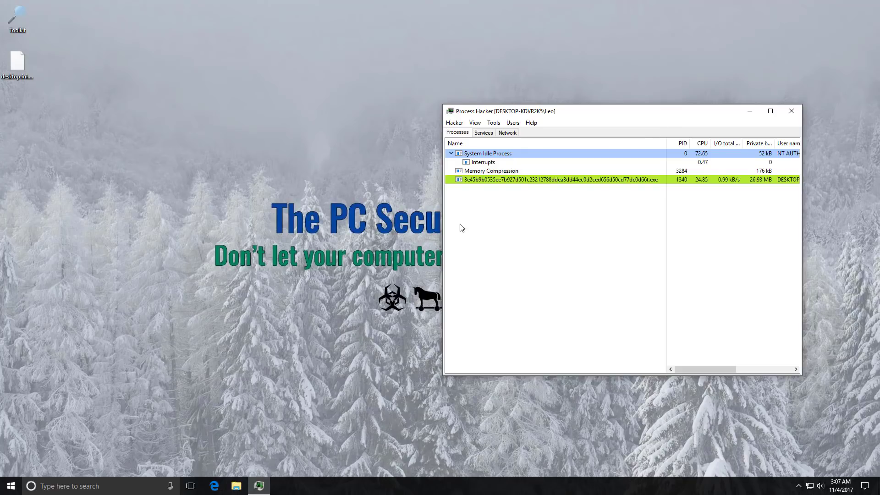
# Run the 80 KB Picture application from the Shared (E:) drive.
pyautogui.click(236, 486)
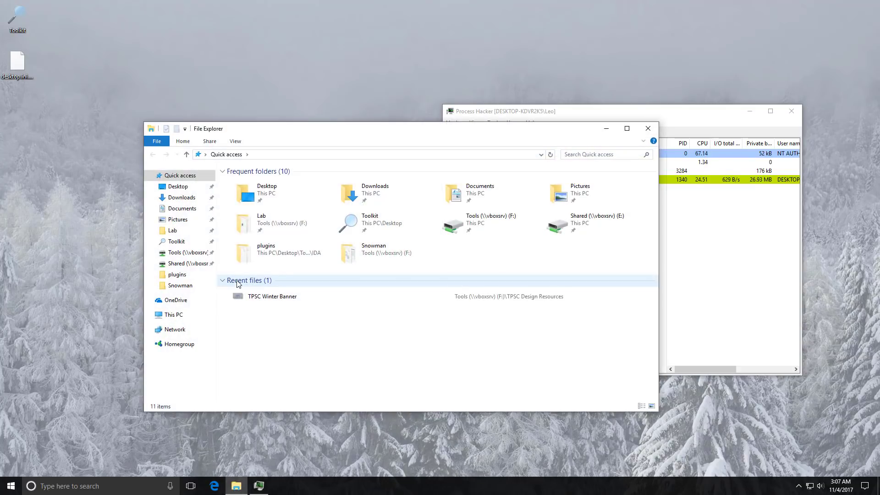
pyautogui.click(189, 263)
pyautogui.click(268, 212)
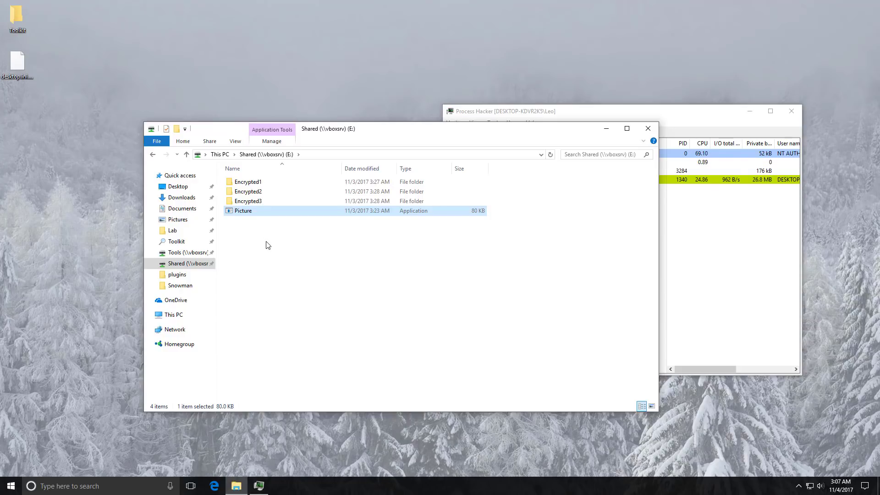
pyautogui.moveTo(251, 224); pyautogui.dragTo(265, 211)
pyautogui.doubleClick(266, 213)
# Load the sample's 21/67 detection report on virustotal.com in Edge, then close Edge.
pyautogui.click(215, 486)
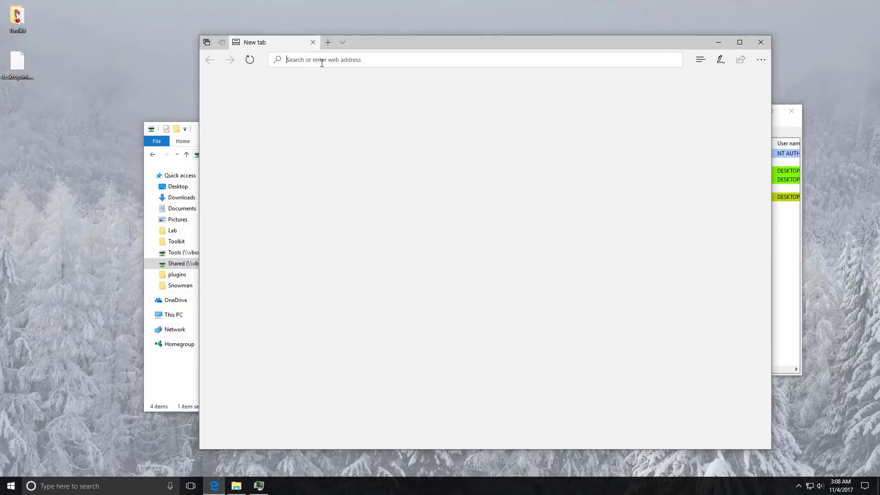
pyautogui.write('eba')
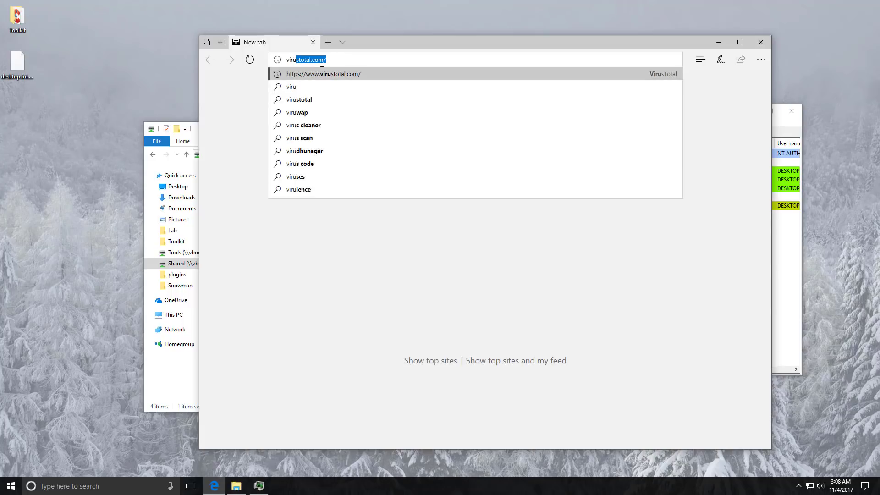
pyautogui.press('Return')
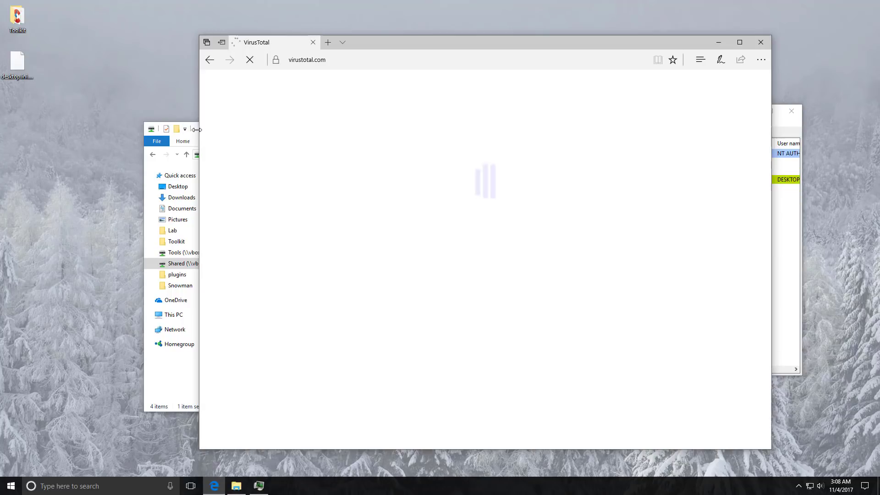
pyautogui.click(193, 130)
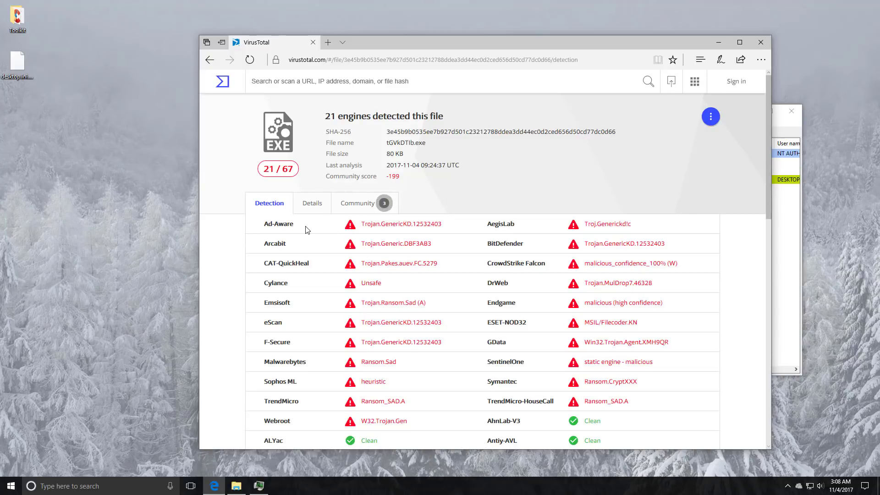
pyautogui.click(313, 43)
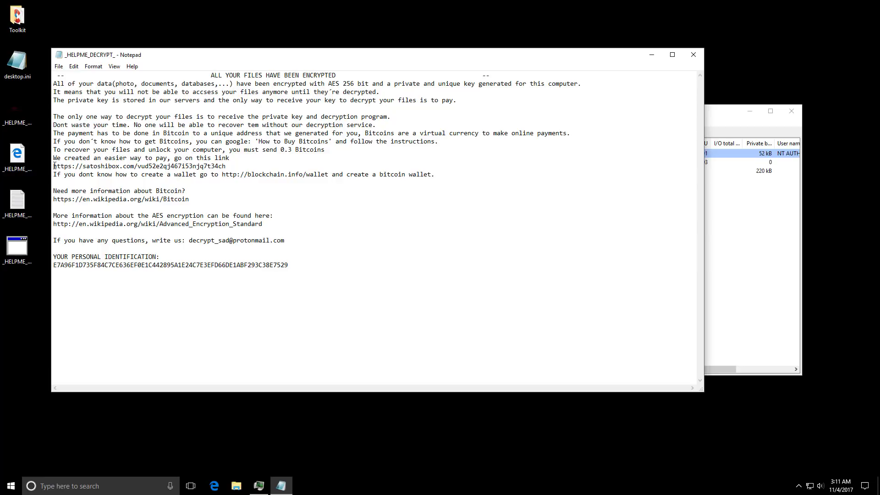
# Select the satoshibox.com payment link in the _HELPME_DECRYPT_ ransom note.
pyautogui.moveTo(55, 166); pyautogui.dragTo(227, 167)
pyautogui.hotkey('ctrl', 'c')
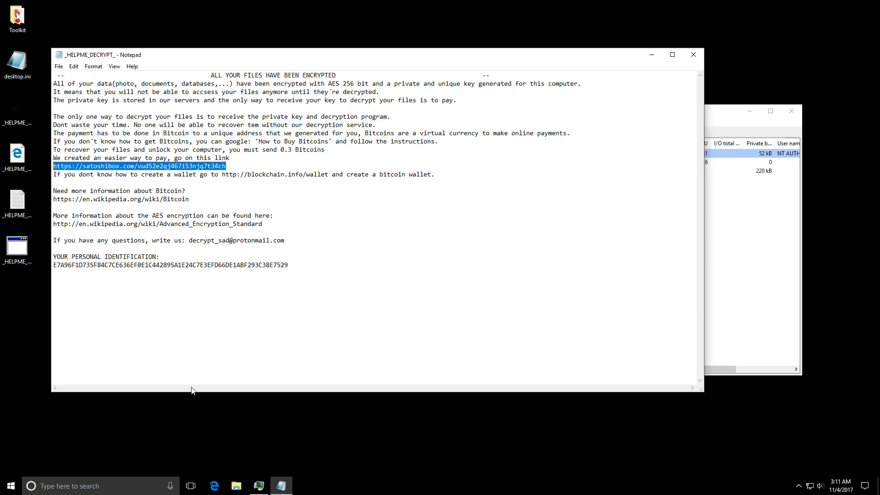
# Open the pasted satoshibox link in Edge, showing Decrypter.exe for 0.3 BTC.
pyautogui.click(214, 486)
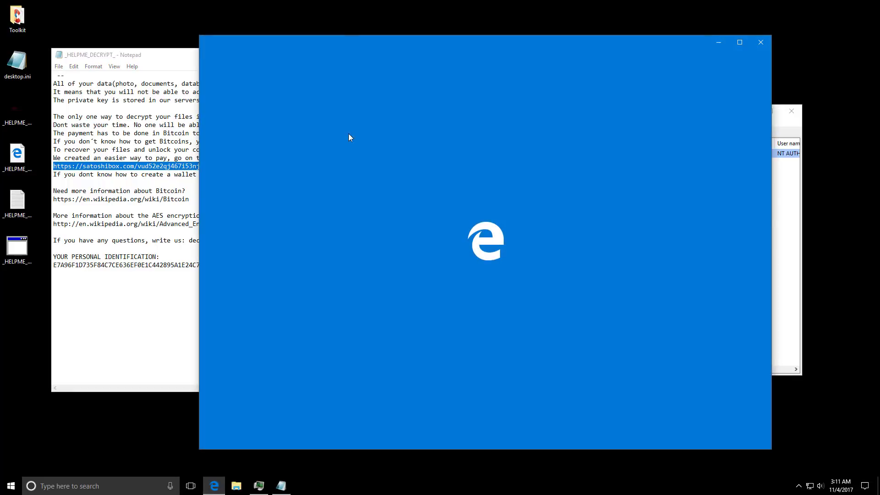
pyautogui.hotkey('ctrl', 'v')
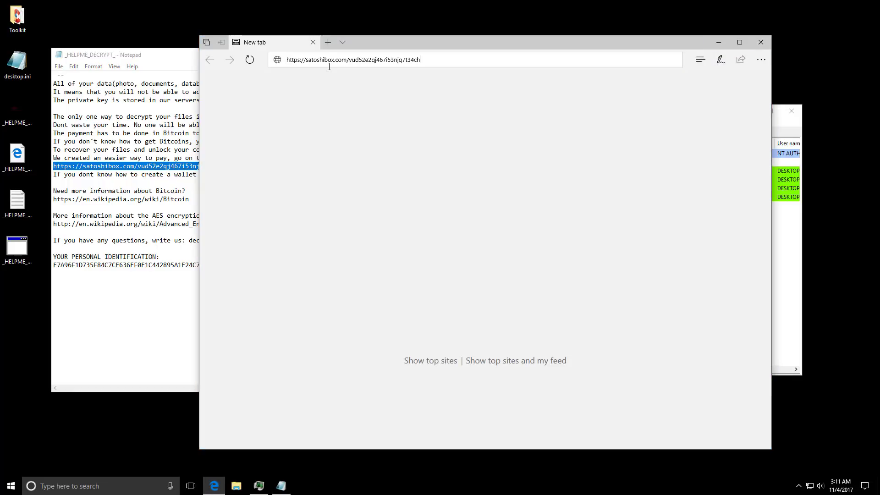
pyautogui.press('Return')
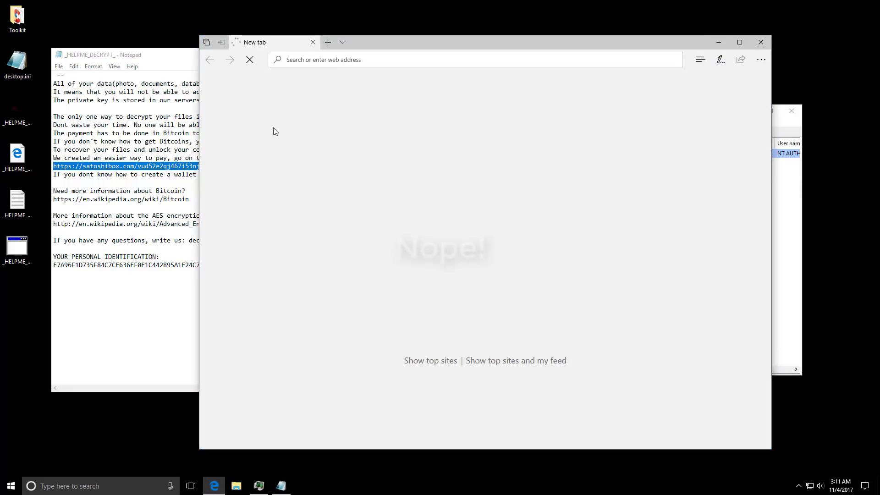
# Close the ransom note and minimize Edge to reveal the SAD RANSOMWARE wallpaper.
pyautogui.moveTo(190, 240); pyautogui.dragTo(284, 241)
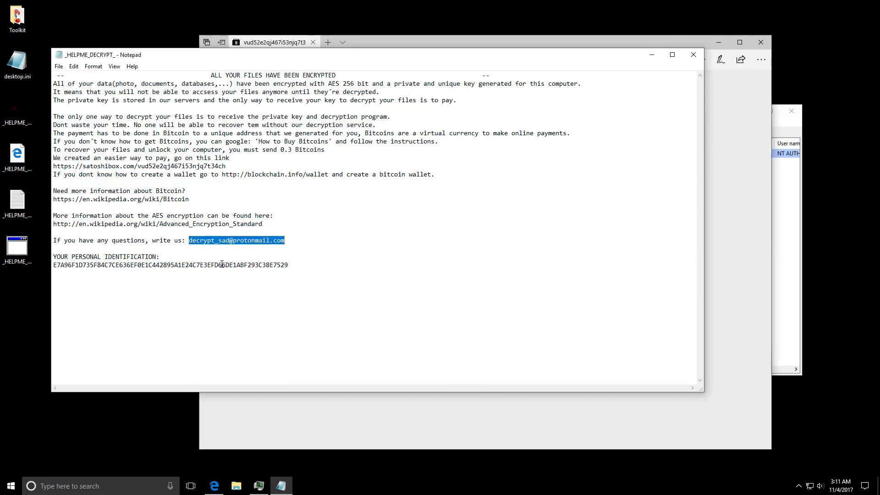
pyautogui.click(85, 328)
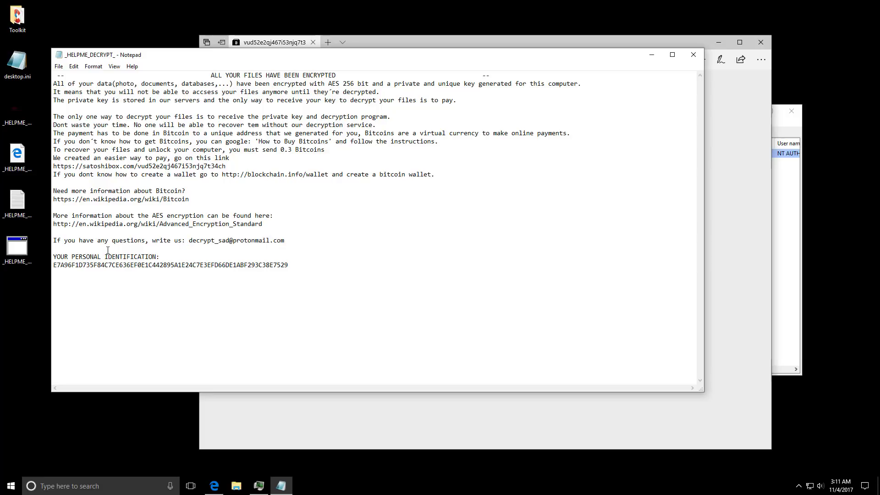
pyautogui.click(693, 54)
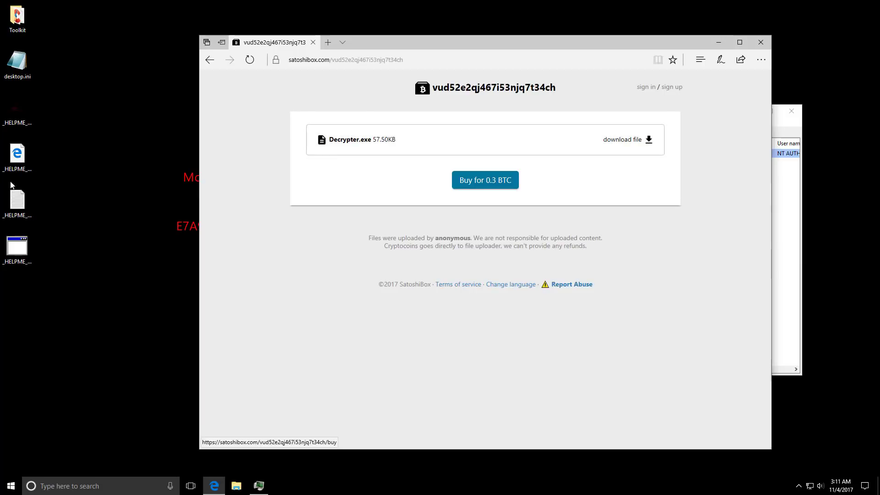
pyautogui.moveTo(404, 46); pyautogui.dragTo(464, 54)
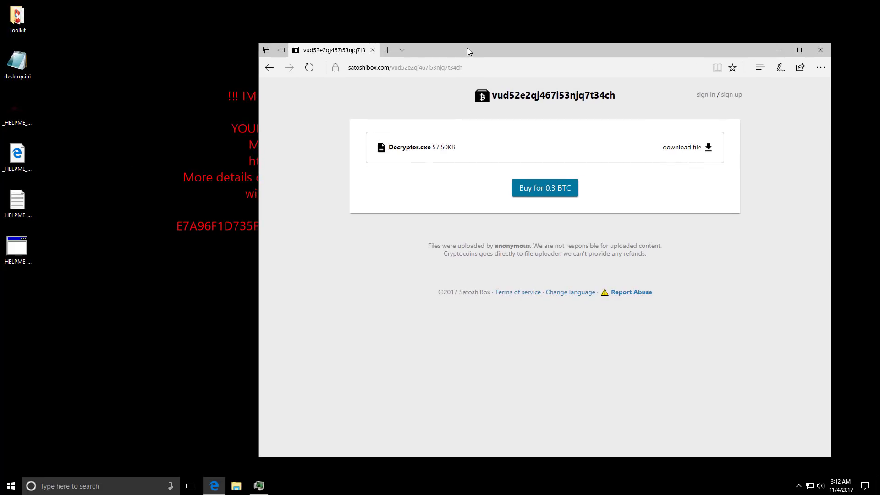
pyautogui.click(778, 50)
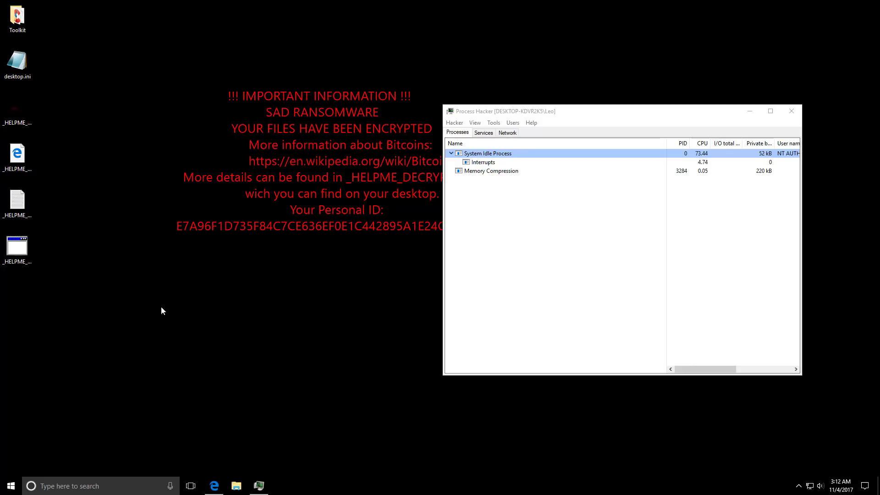
# Open Doc1.txt from Documents, show its garbled contents, then close it.
pyautogui.press('super+e')
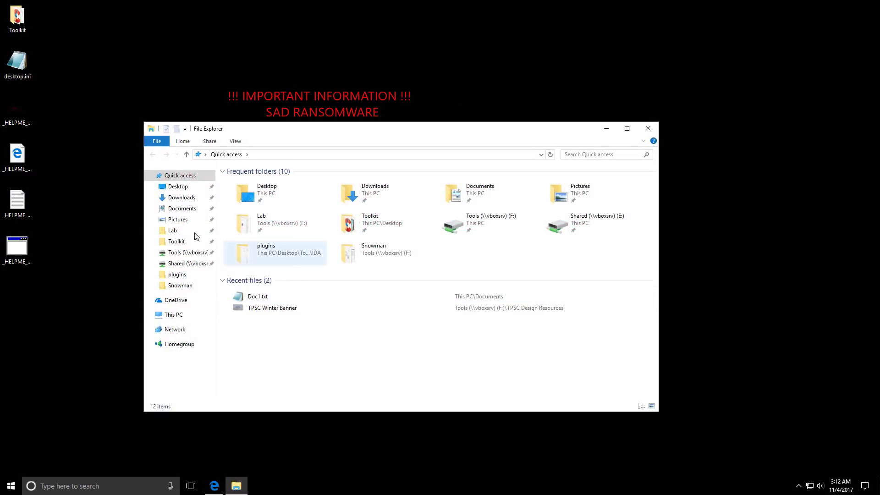
pyautogui.click(196, 210)
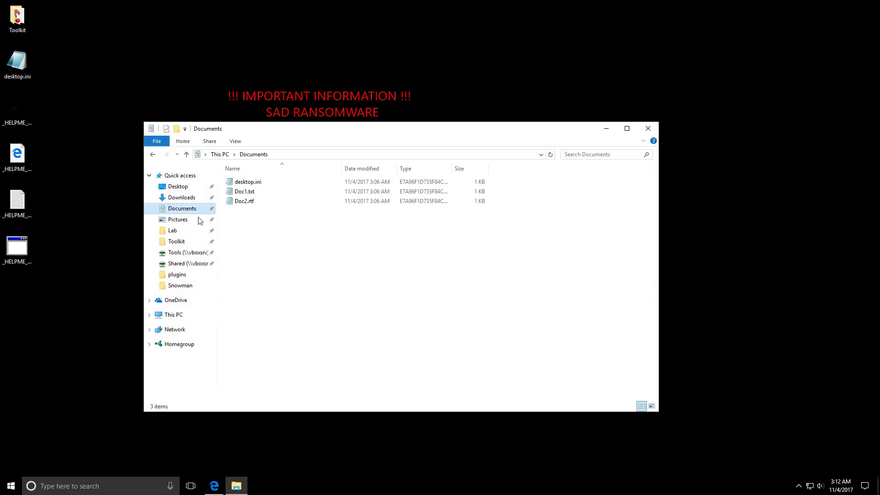
pyautogui.doubleClick(253, 192)
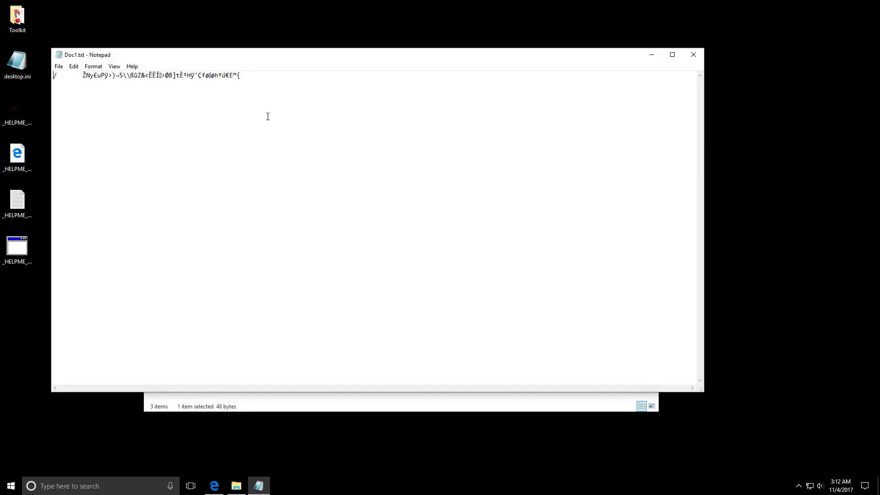
pyautogui.moveTo(242, 53); pyautogui.dragTo(339, 127)
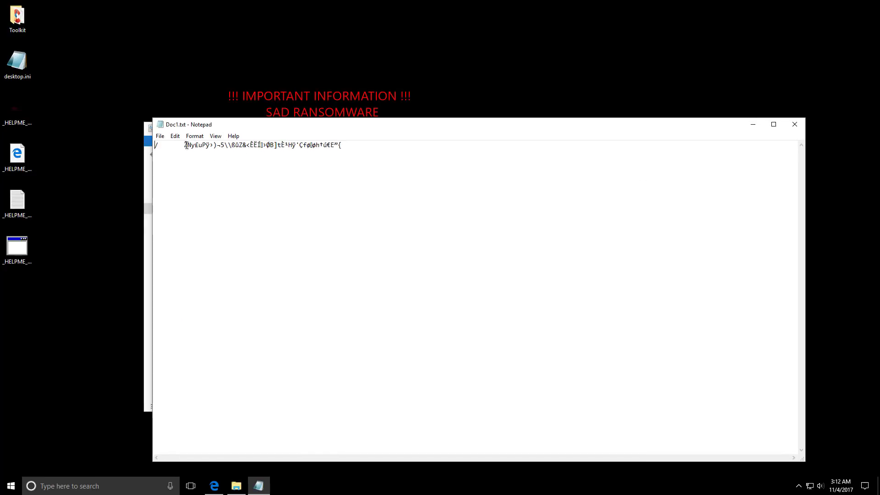
pyautogui.click(795, 124)
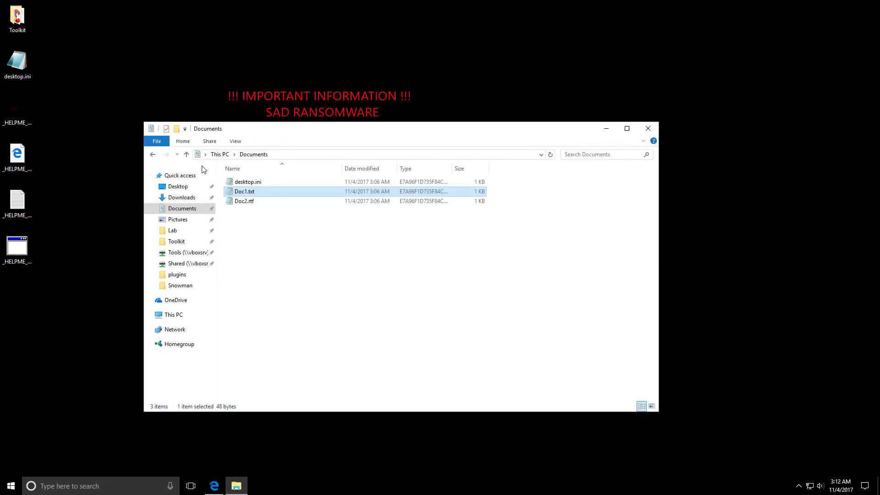
pyautogui.click(648, 128)
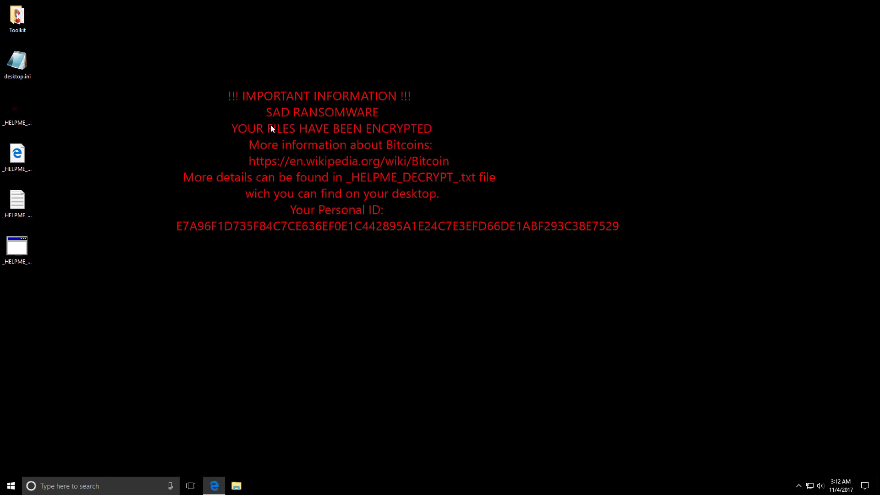